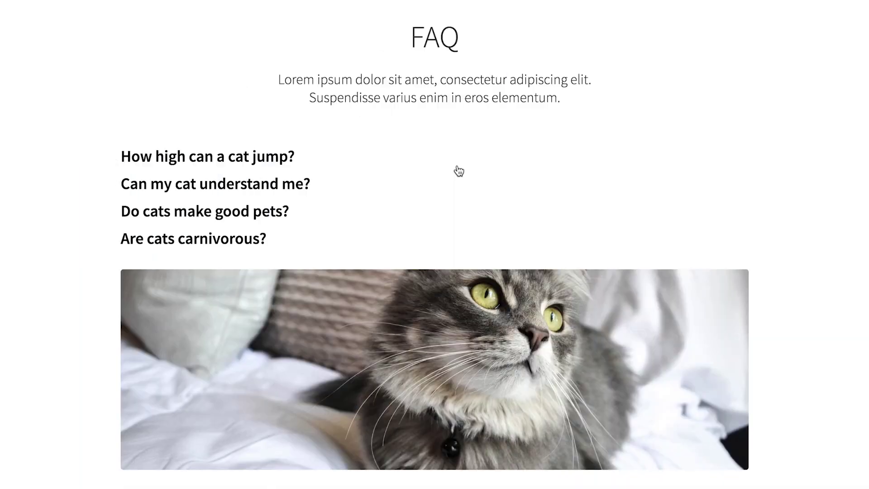
Step: Expand the answers for the jump, understand-me and good-pets questions on the canvas
left_click(300, 167)
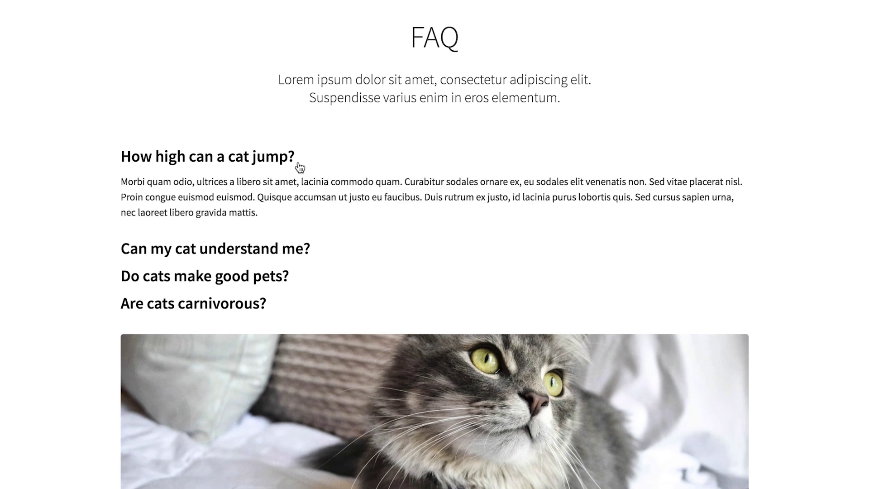
left_click(287, 262)
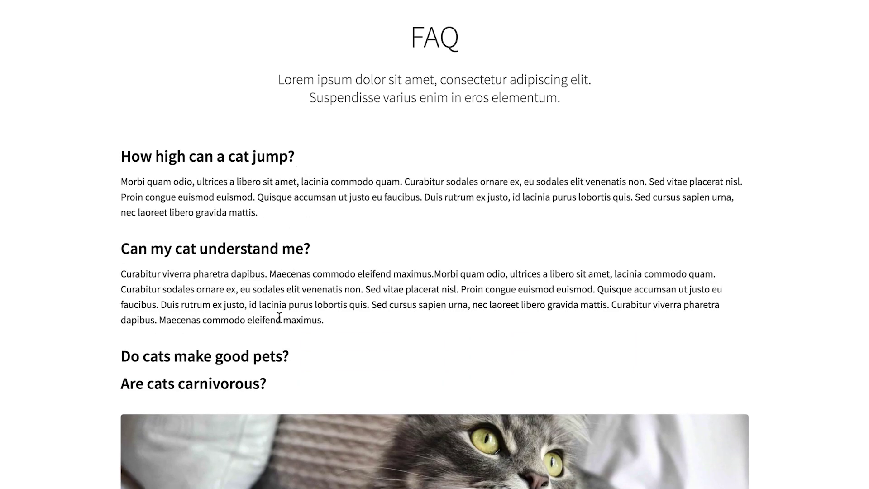
left_click(274, 373)
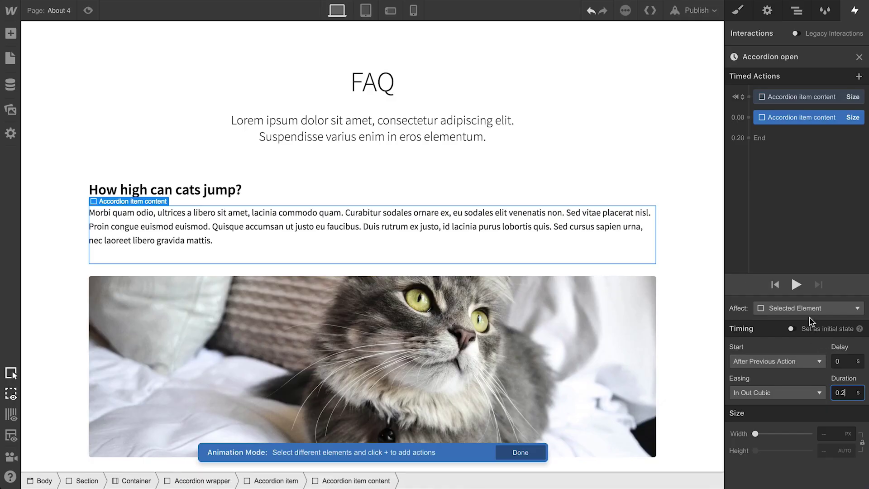
Step: Preview the finished demo, showing the first question's arrow flipping up when opened
left_click(797, 286)
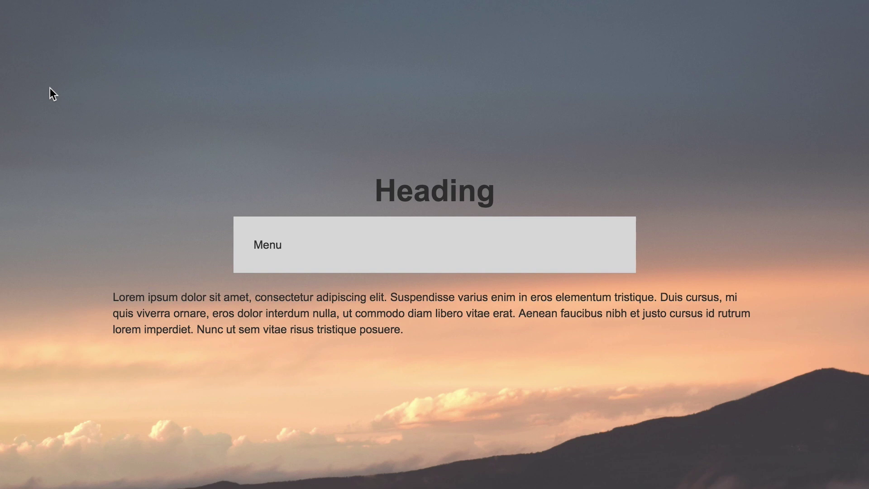
left_click(297, 241)
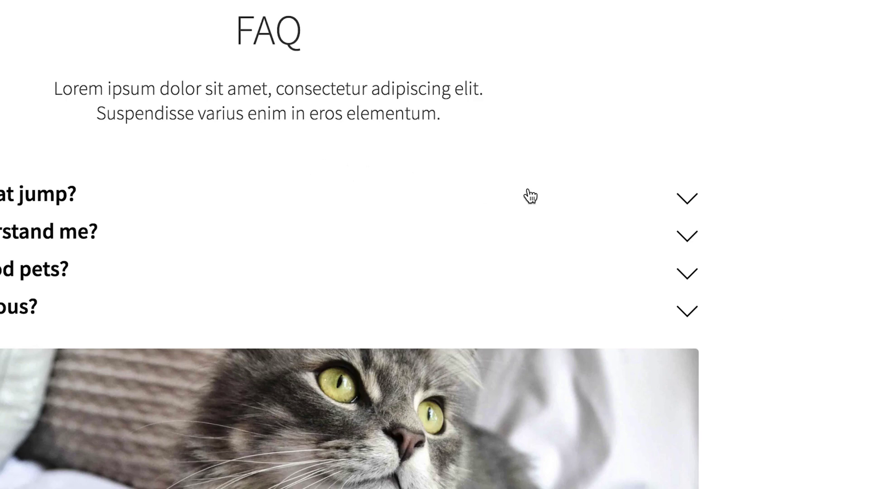
left_click(691, 209)
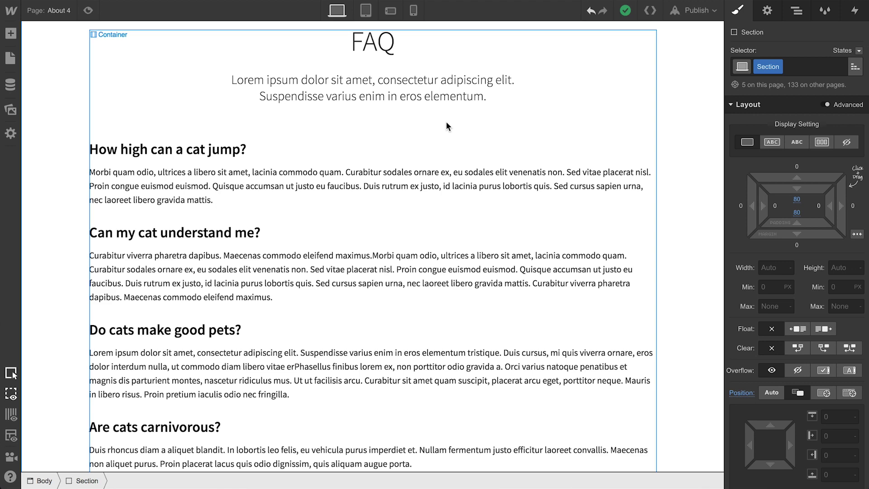
Step: Drag Down-arrow.png from Assets into the first question's trigger after its Heading 3
left_click(11, 109)
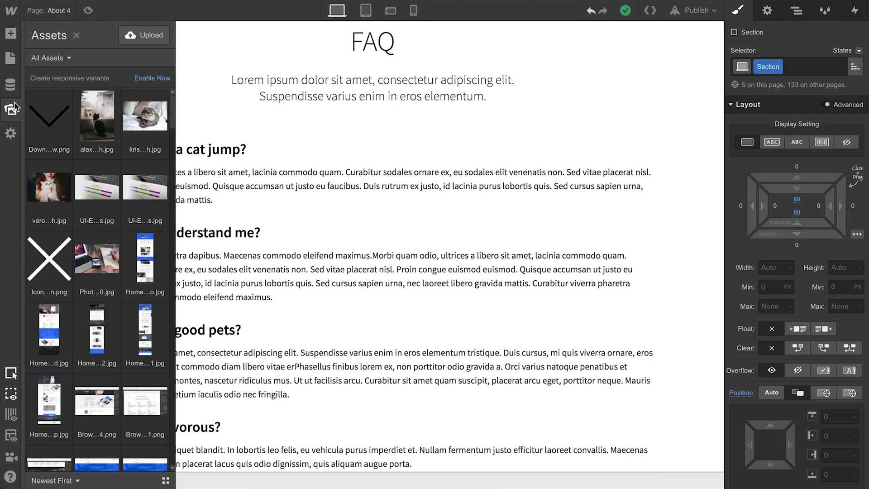
left_click_drag(48, 115, 528, 153)
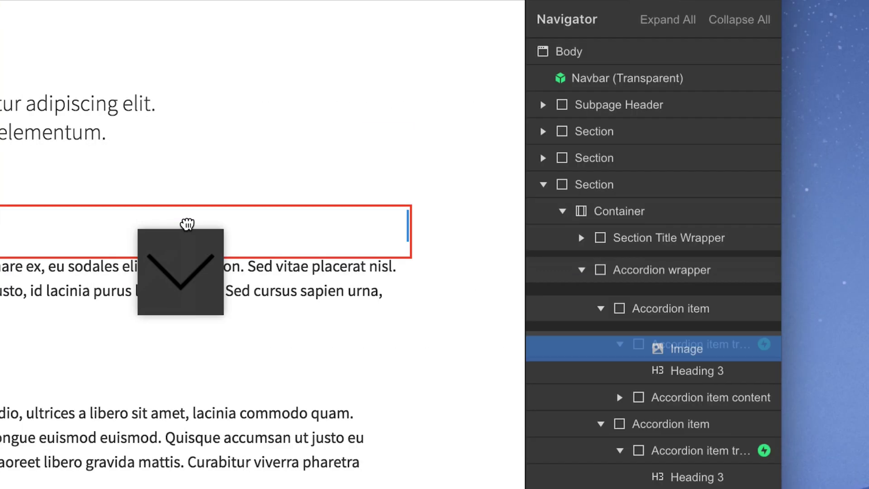
left_click_drag(187, 224, 655, 379)
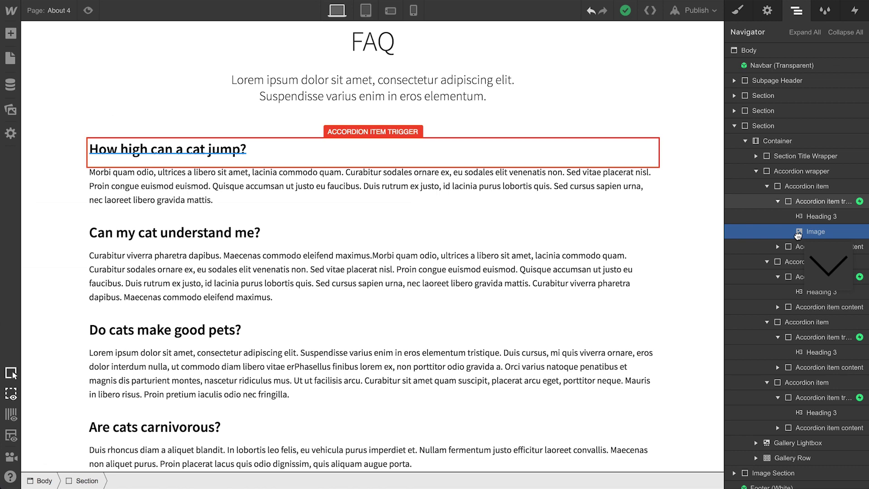
left_click_drag(798, 235, 798, 243)
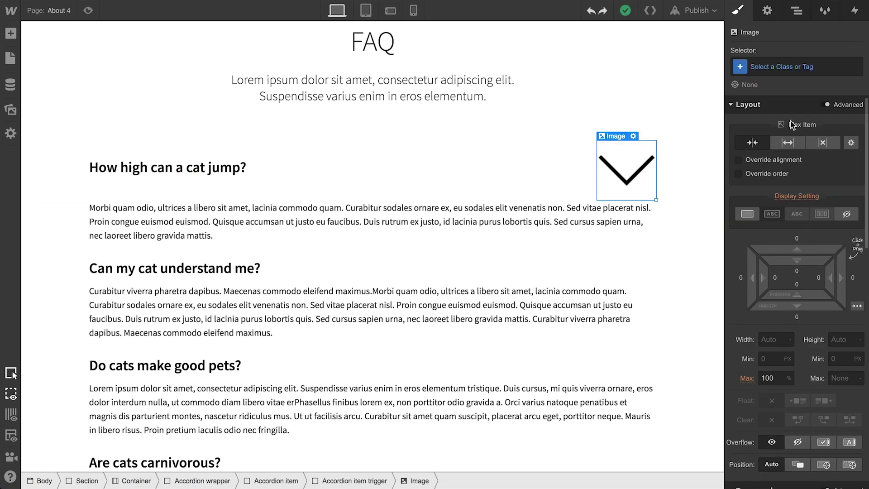
Step: Give the arrow image a new 'Down arrow' class and set its width to 30 px
left_click(786, 68)
type("Down arrow")
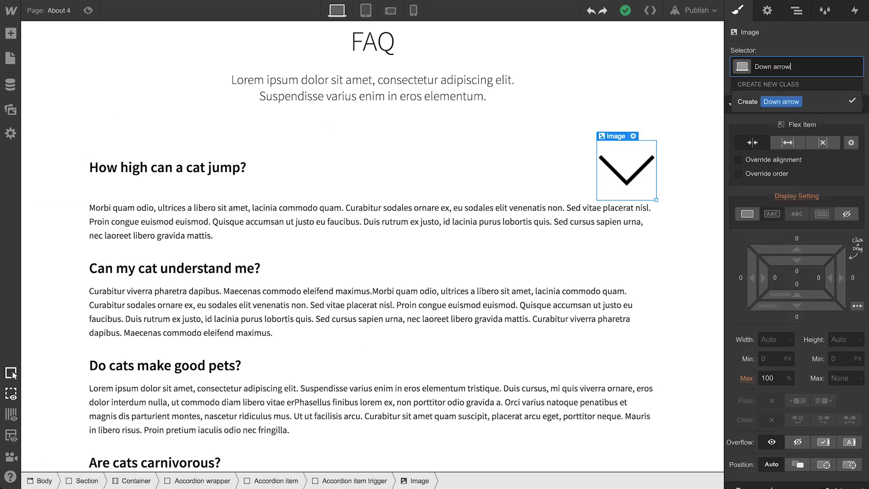
key("Return")
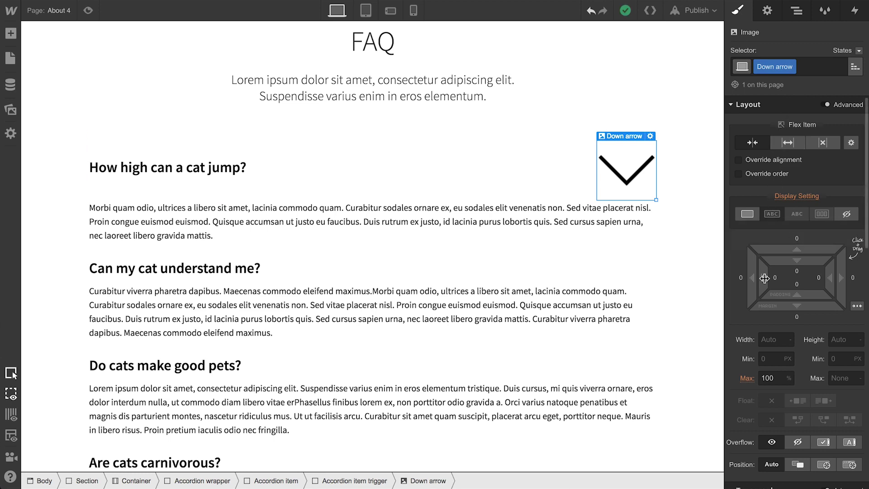
left_click(763, 339)
type("70")
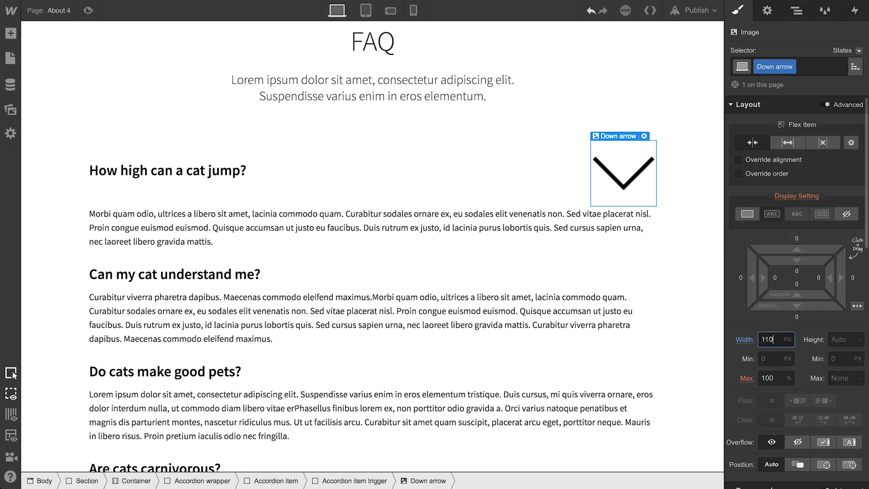
key("BackSpace")
key("BackSpace")
type("20")
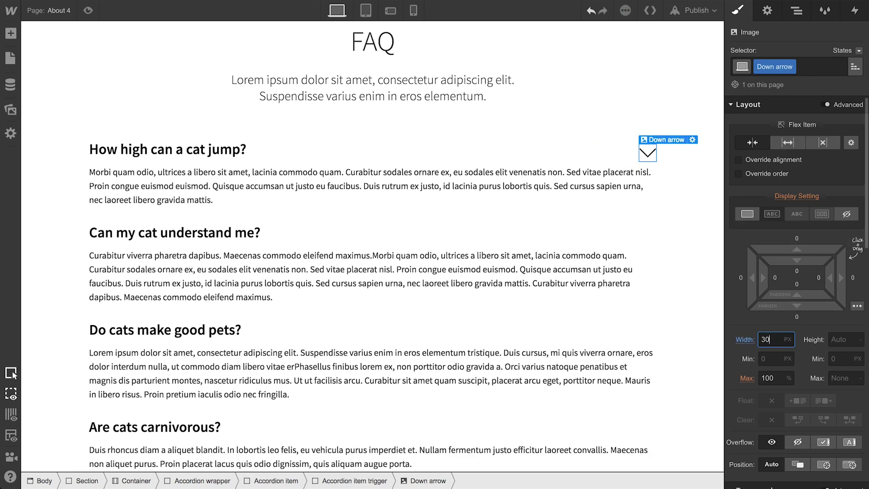
key("shift+Up")
Step: Paste a down arrow beside the second, third and fourth question headings
left_click(652, 156)
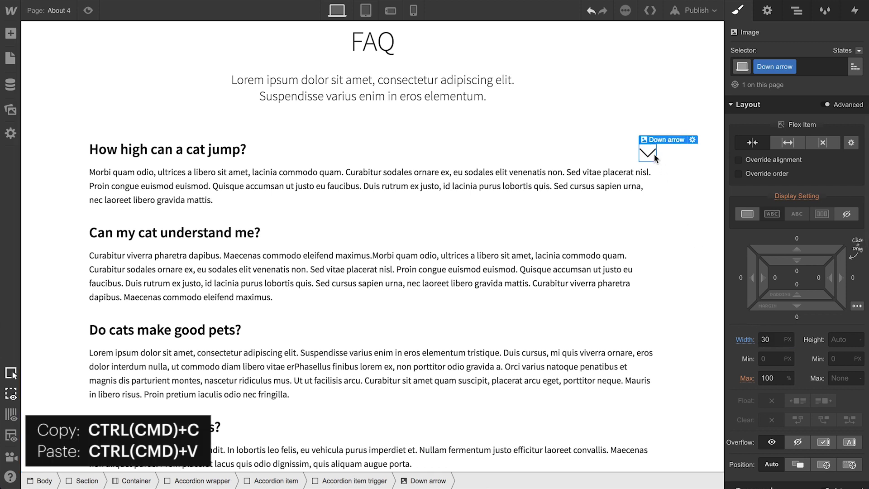
left_click(245, 238)
key("ctrl+v")
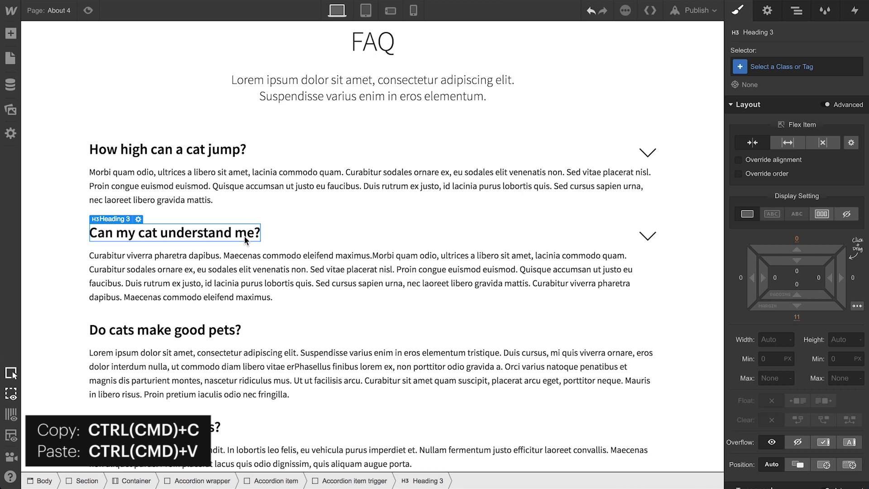
left_click(216, 331)
key("ctrl+v")
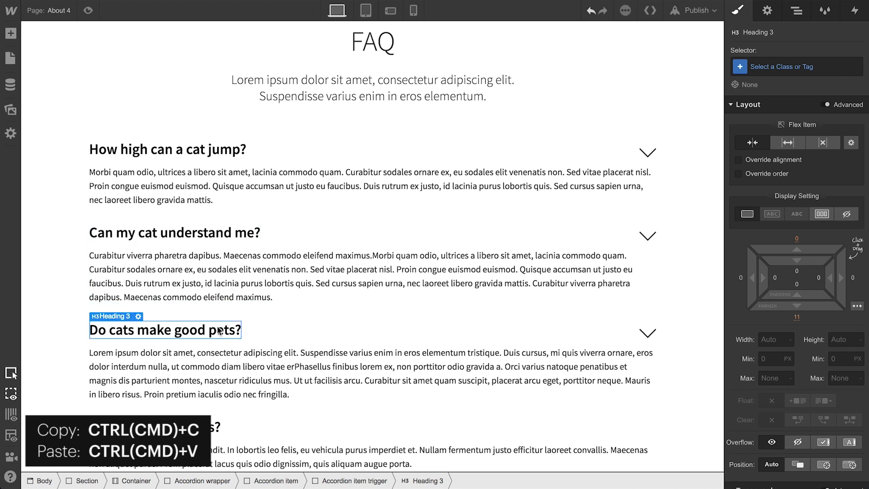
left_click(204, 428)
key("ctrl+v")
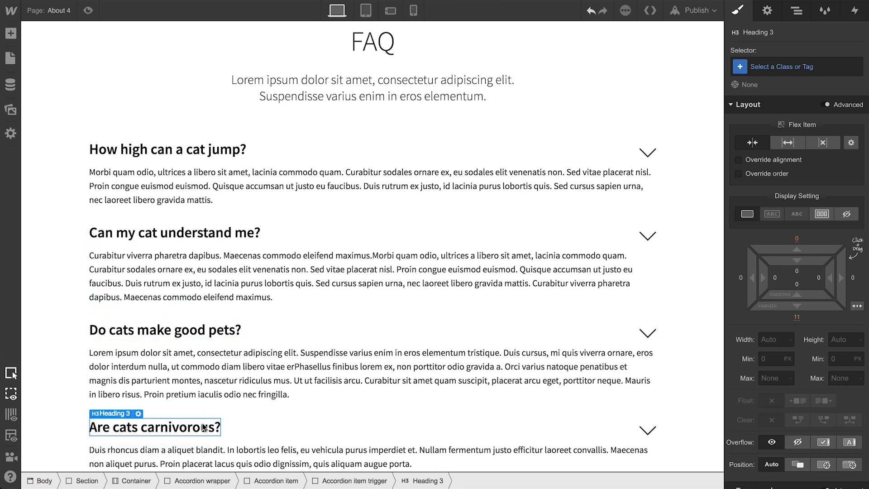
Step: Adjust the shared Down arrow class width so all four arrows resize together
left_click(648, 336)
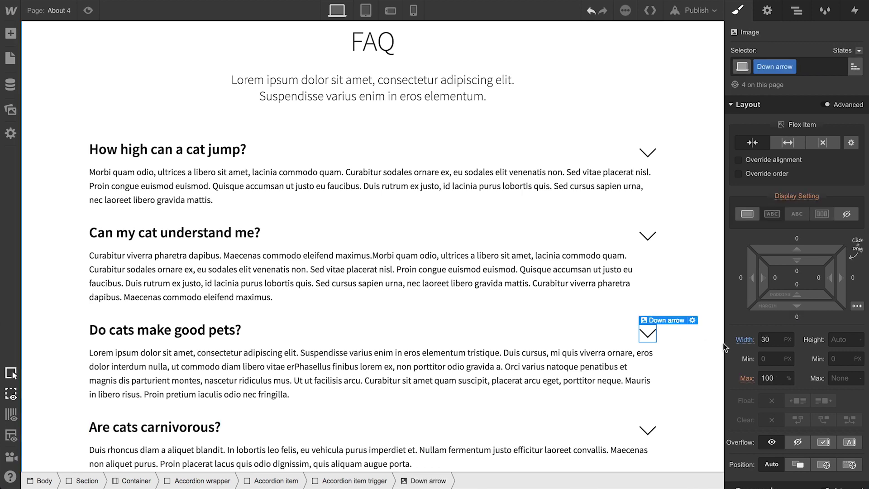
left_click(774, 338)
key("Up")
key("Up")
key("Up")
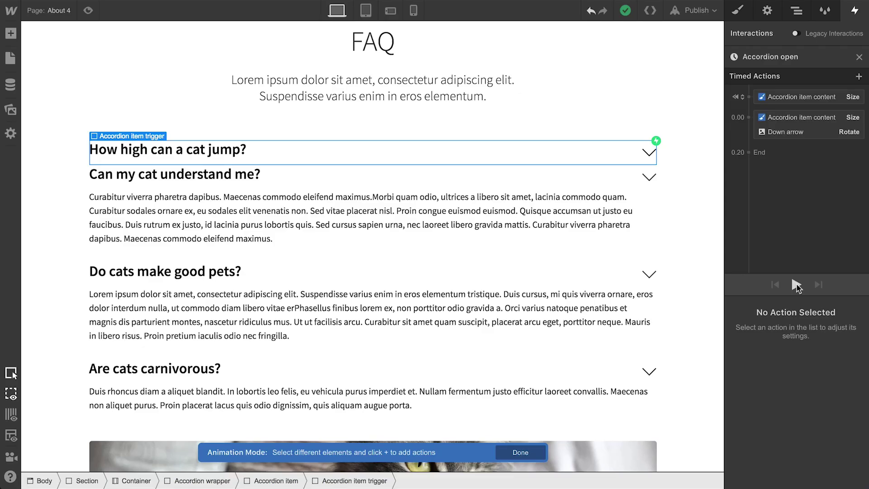
Step: Select the first Accordion item trigger and enter its Mouse Click 'Accordion open' animation
left_click(797, 284)
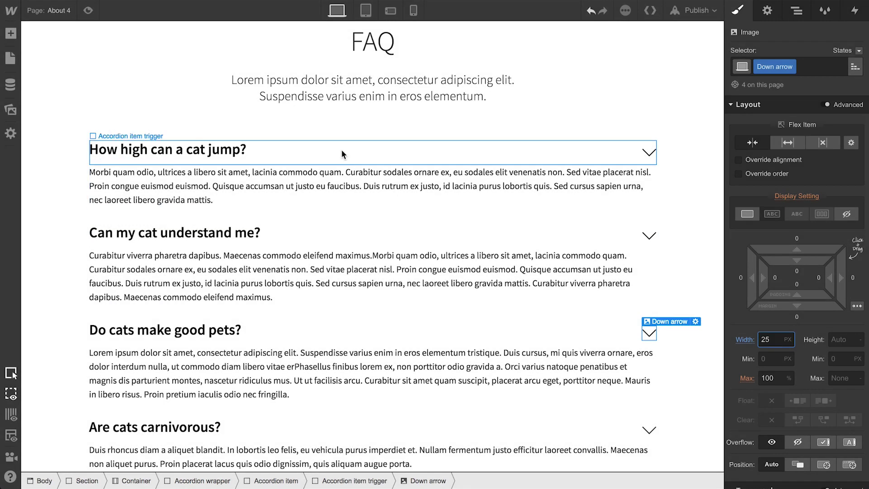
left_click(341, 149)
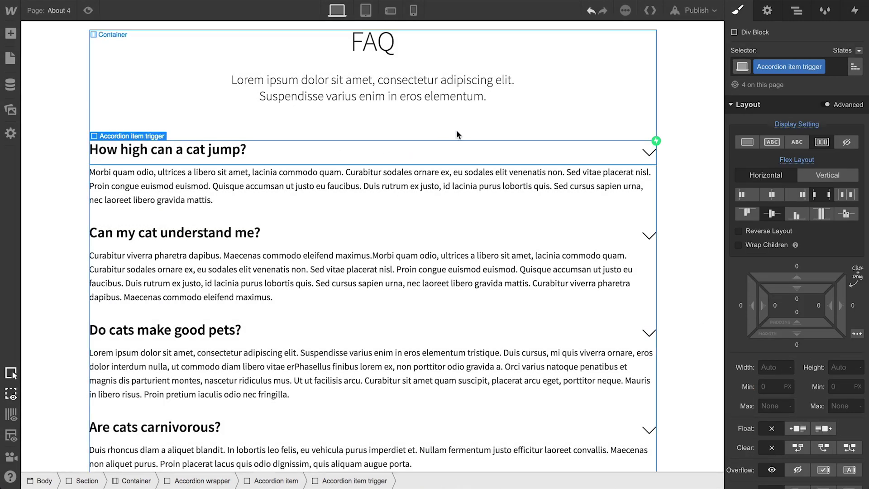
left_click(853, 10)
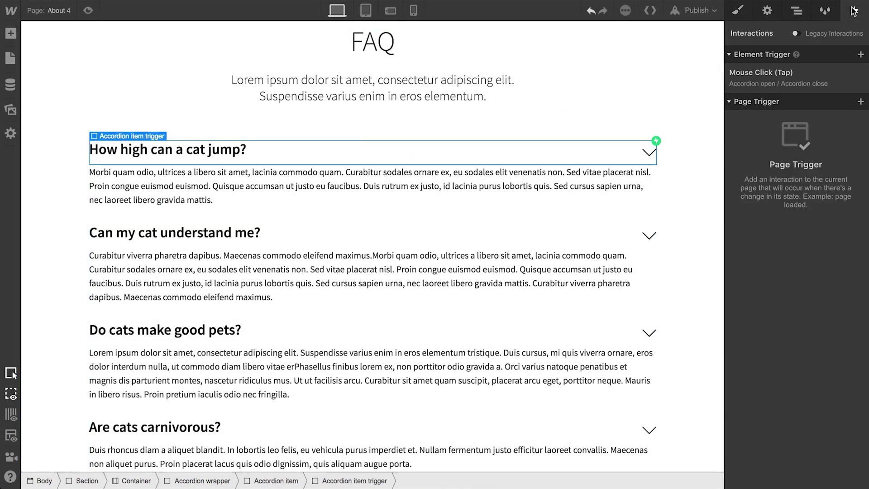
left_click(824, 68)
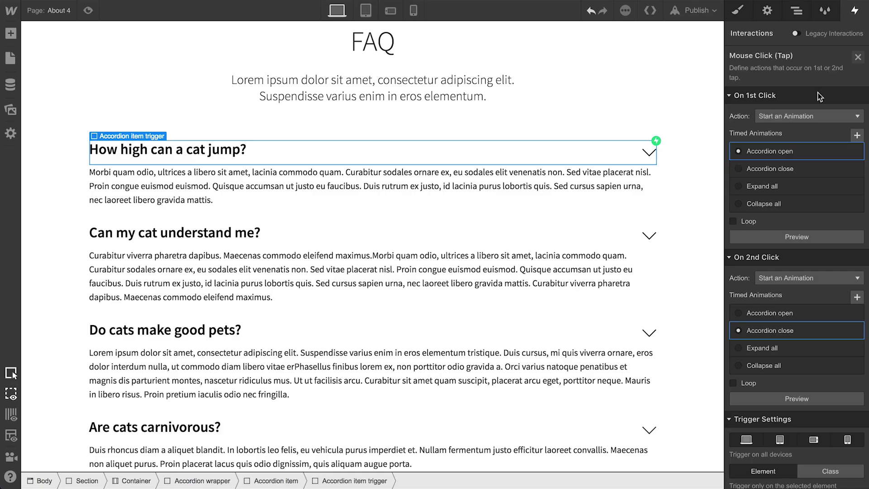
left_click(808, 151)
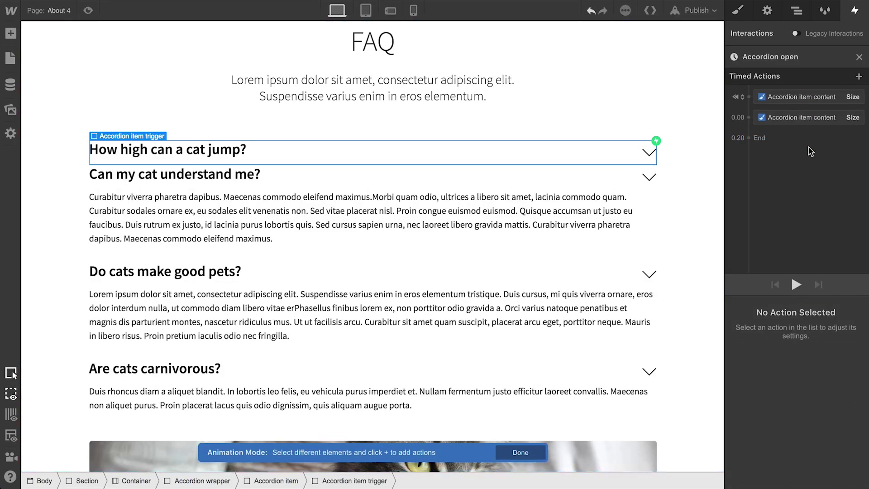
Step: Add a Rotate action on the Down arrow with Z rotation 180°
left_click(650, 149)
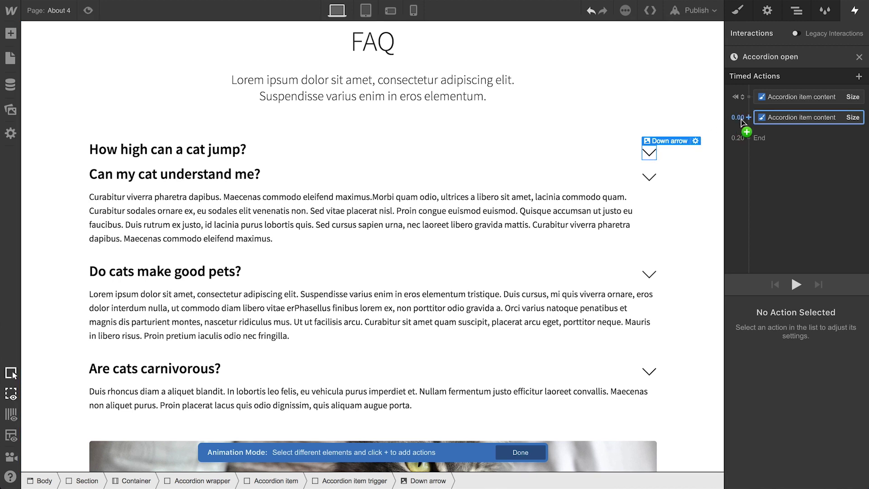
left_click(750, 121)
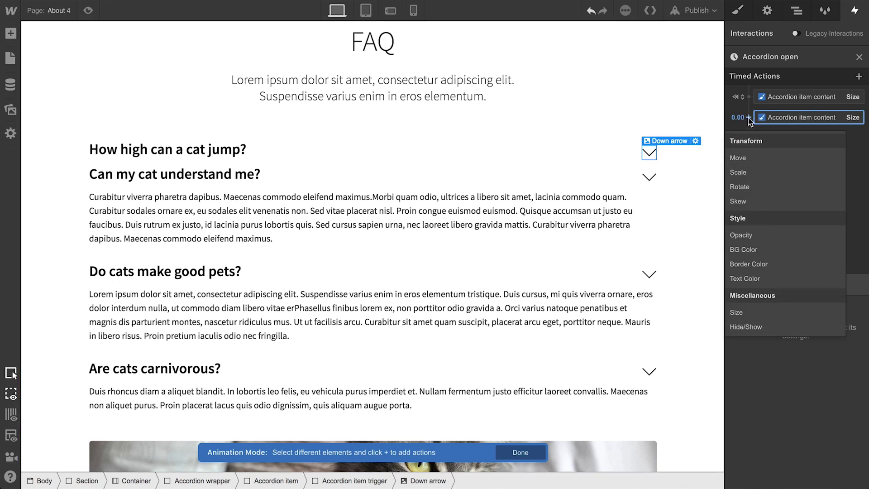
left_click(751, 185)
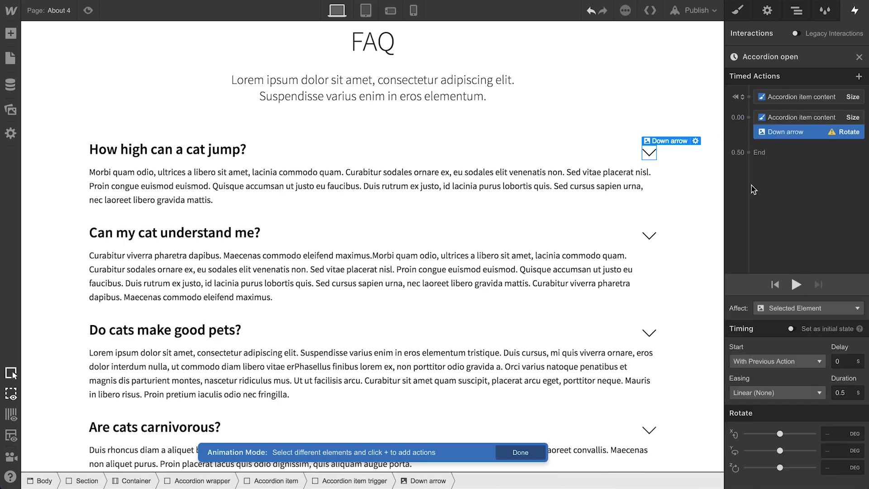
left_click(833, 467)
type("180")
key("Return")
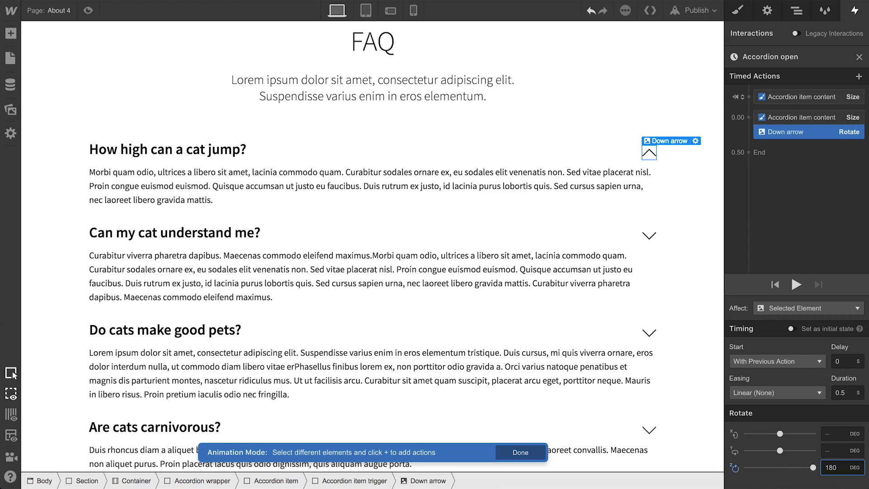
Step: Set the rotation to Ease over 0.2 s and play the open animation
left_click(813, 397)
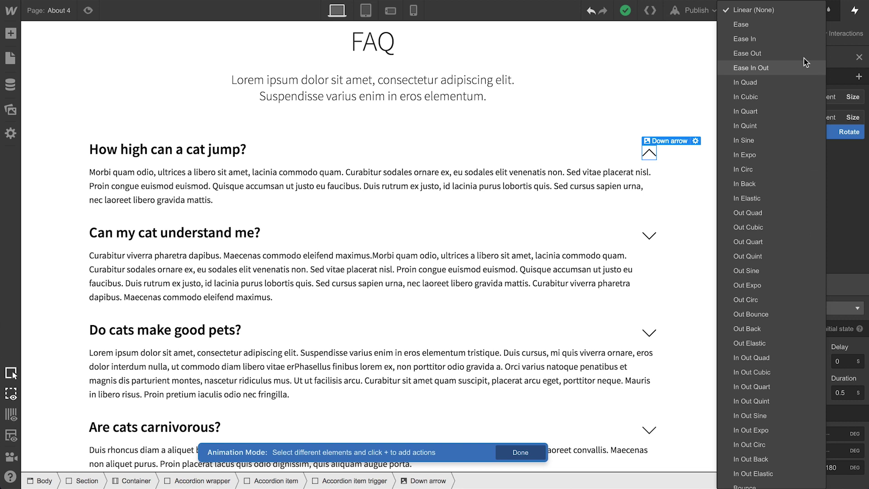
left_click(803, 26)
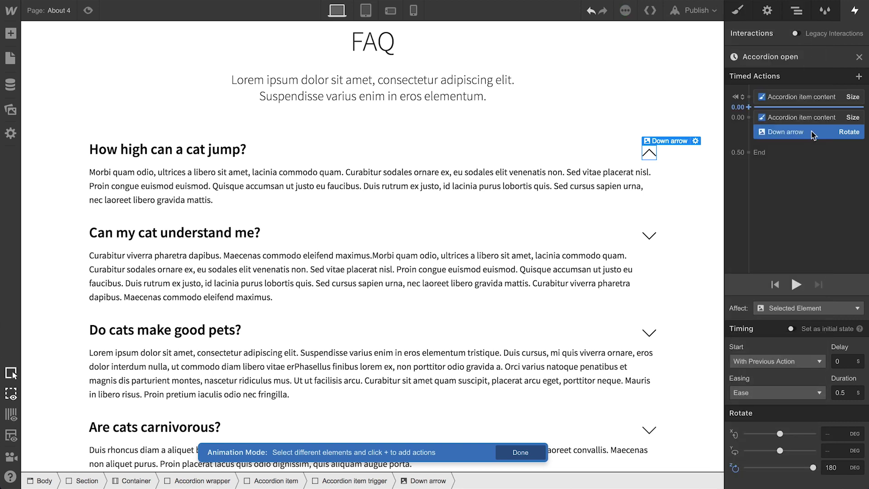
double_click(842, 391)
type("0.2")
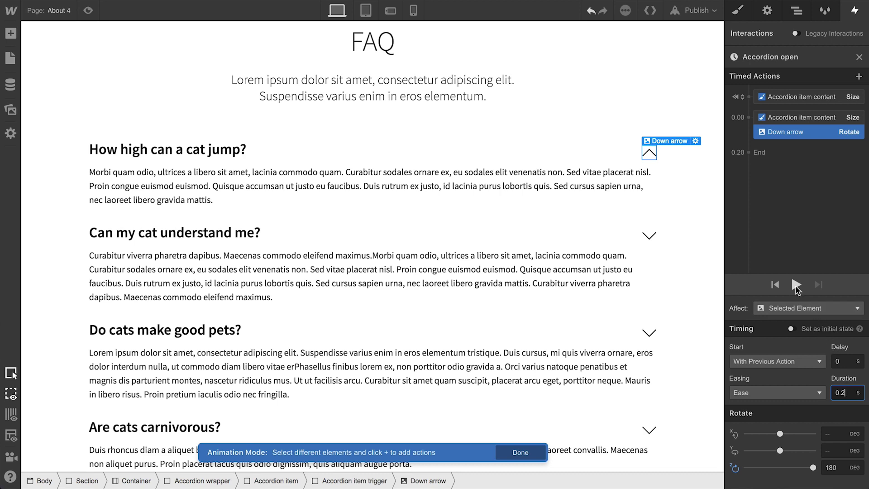
left_click(797, 285)
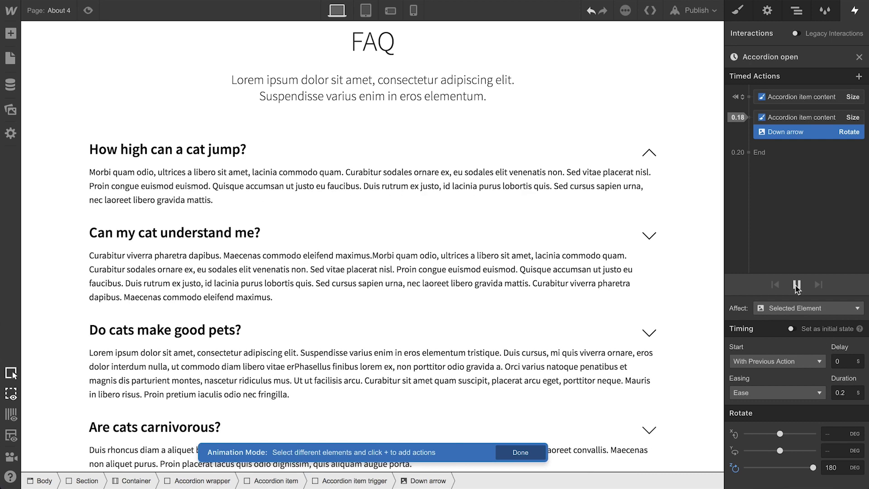
Step: In Accordion close, add a Rotate action on the Down arrow back to Z 0°
left_click(858, 58)
left_click(807, 331)
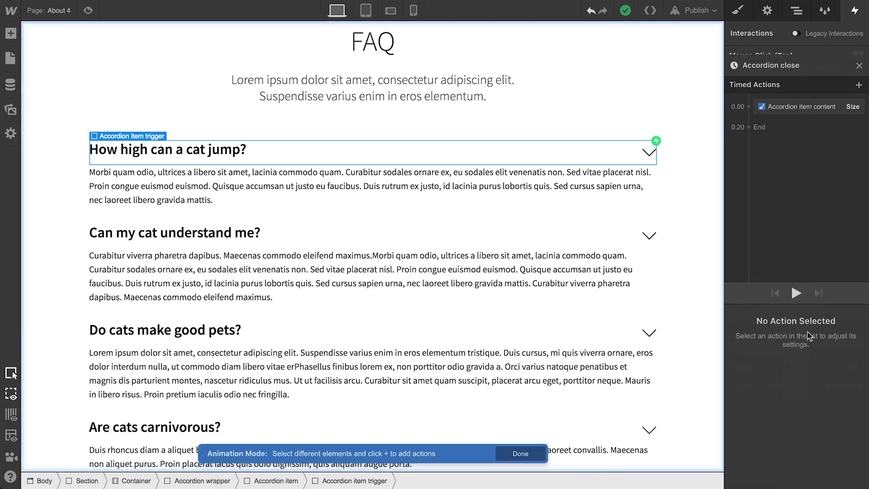
mouse_move(653, 152)
left_mouse_down()
mouse_move(735, 118)
mouse_move(749, 102)
left_mouse_up()
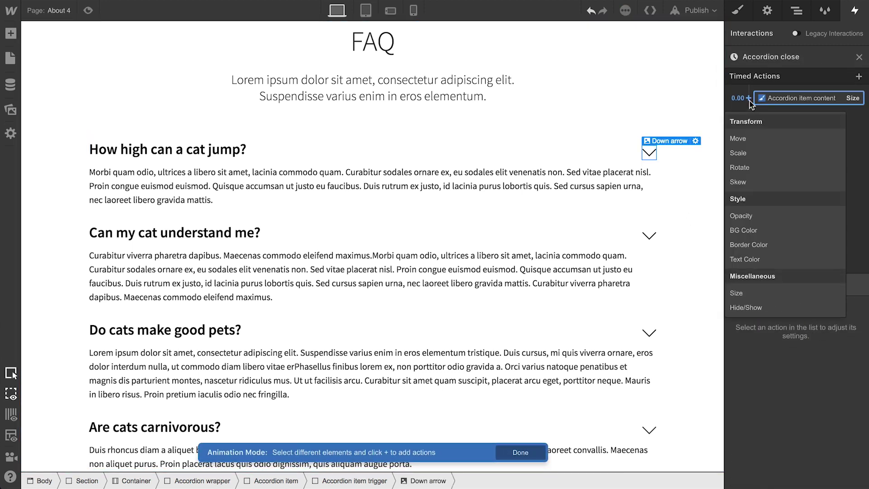
left_click(747, 167)
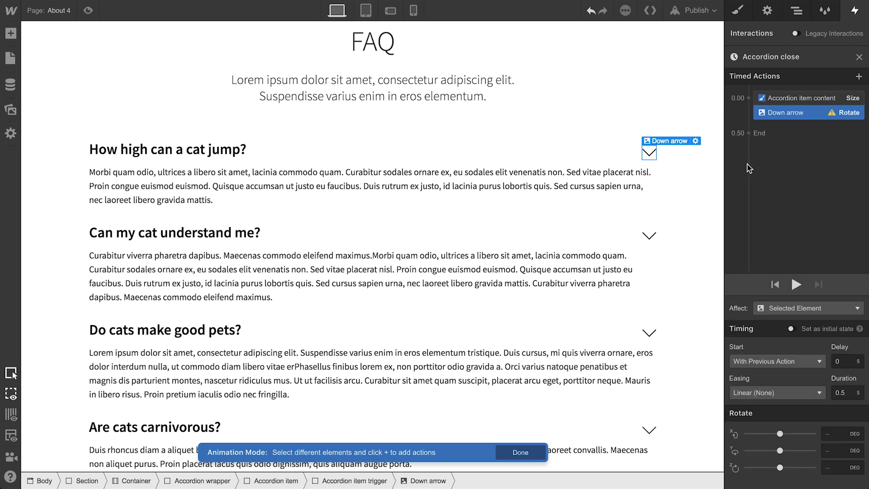
left_click(839, 463)
Step: Set the closing rotation to Ease easing with 0.2 s duration
left_click(818, 393)
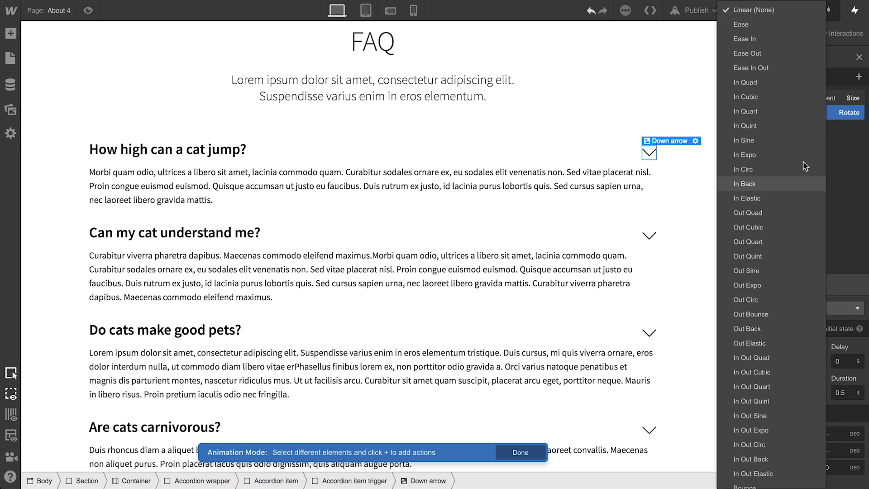
left_click(784, 26)
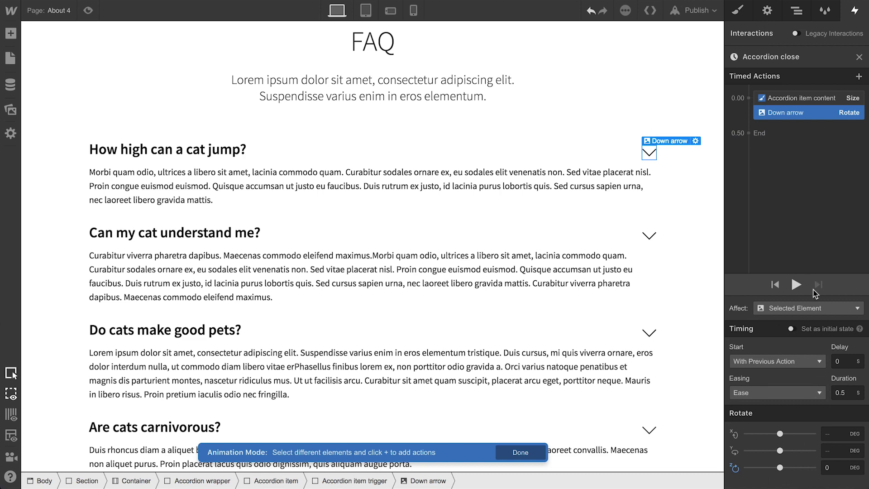
left_click(841, 393)
type("0.2")
Step: Preview the page and open the first three questions, revealing only the first arrow flips
left_click(88, 11)
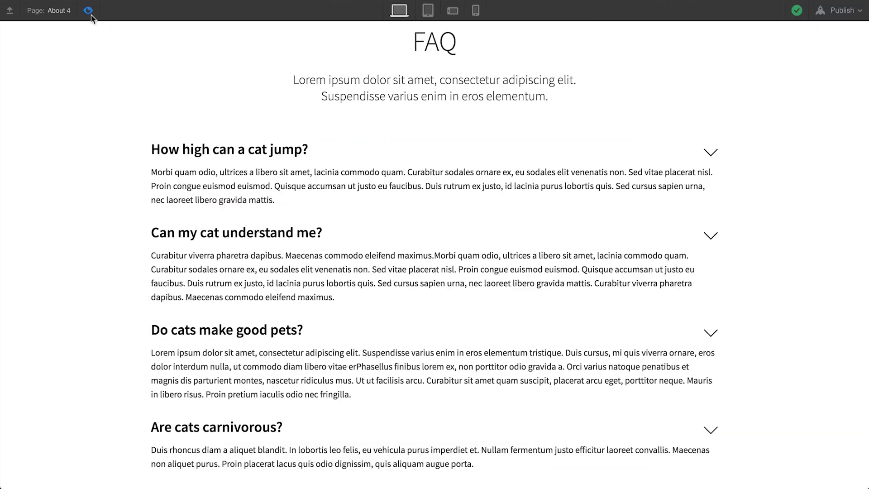
left_click(712, 160)
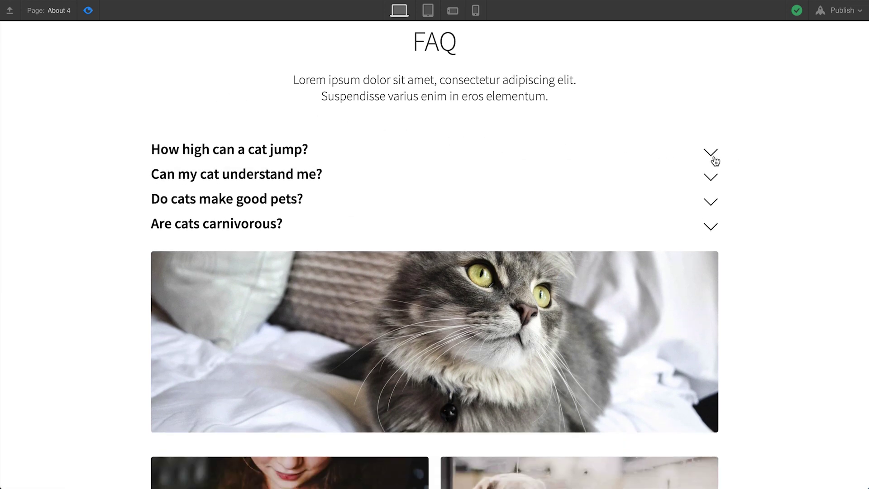
left_click(711, 155)
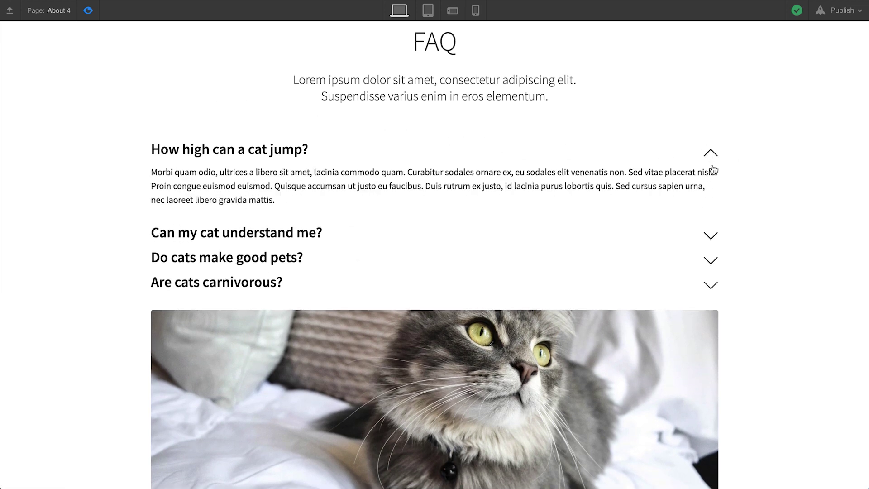
left_click(707, 235)
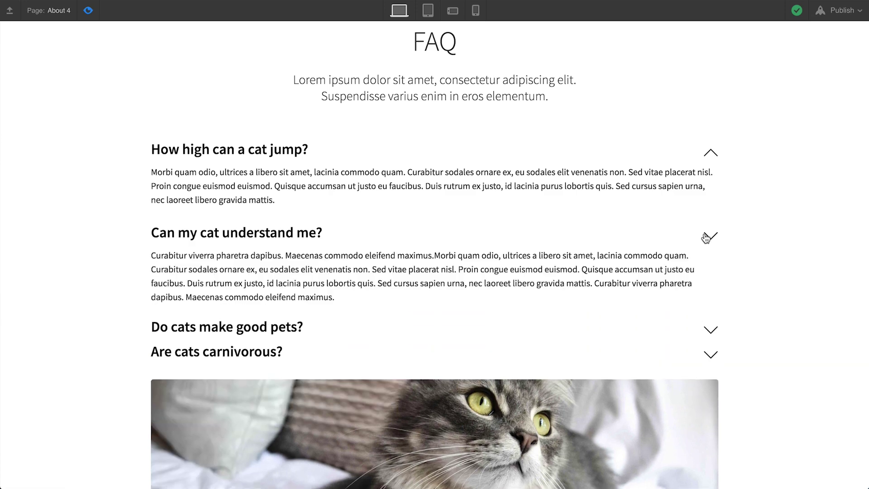
left_click(710, 334)
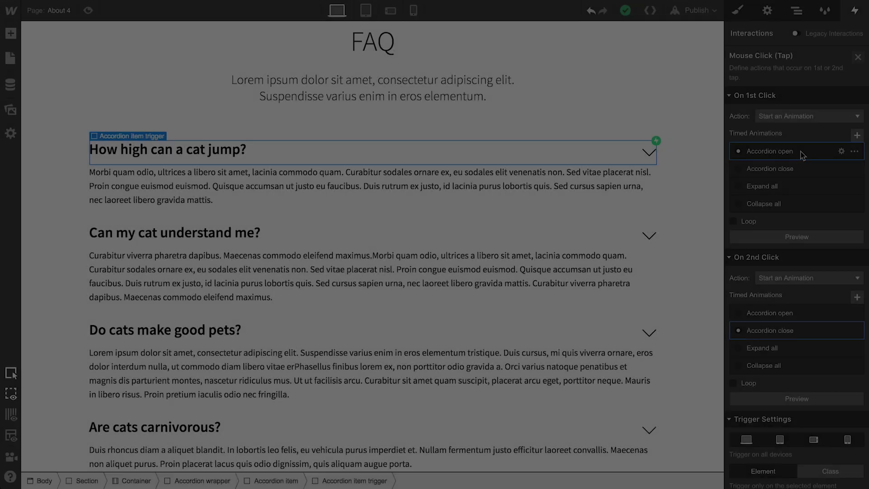
Step: Set Accordion open's arrow rotation to affect Class > Only children with this class
left_click(801, 152)
left_click_drag(801, 156, 808, 143)
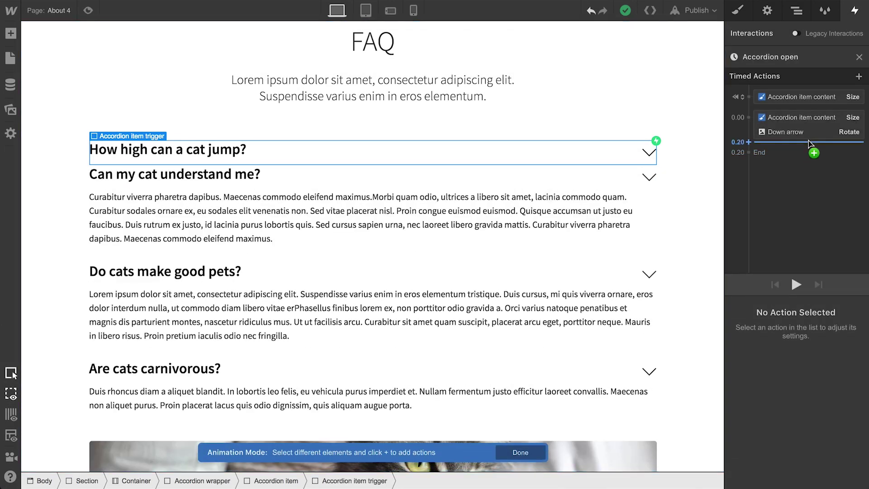
left_click(812, 136)
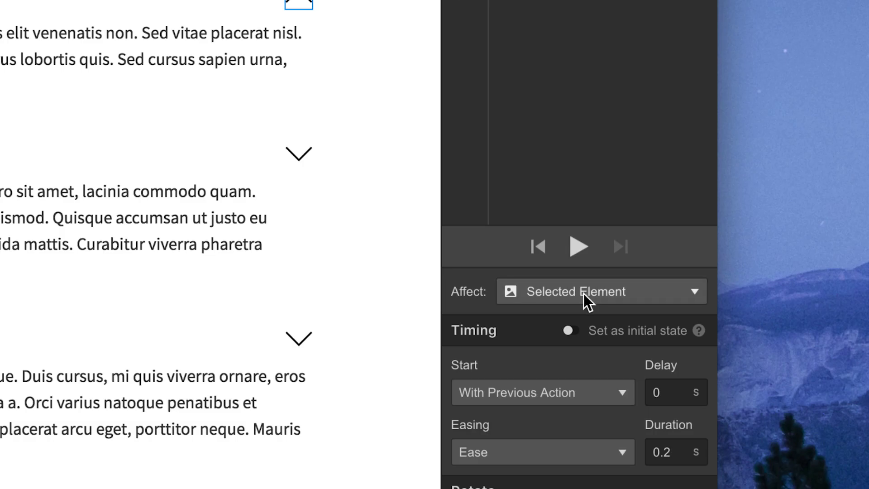
left_click(801, 308)
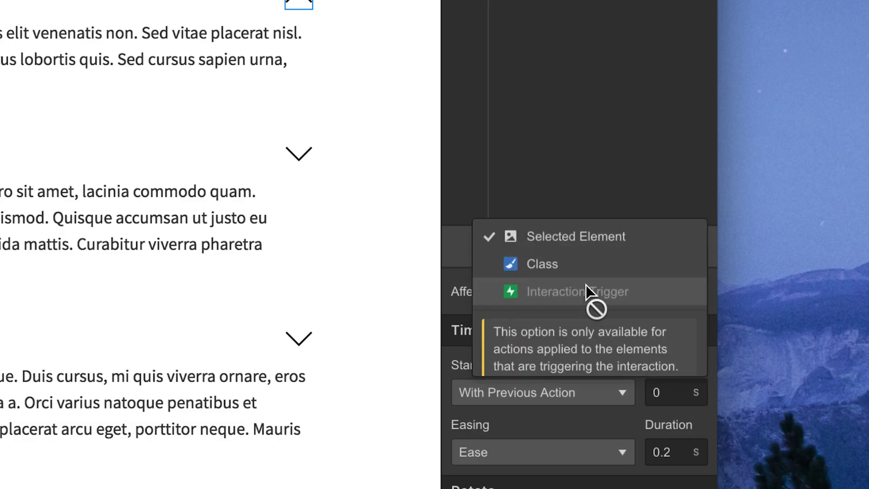
left_click(587, 263)
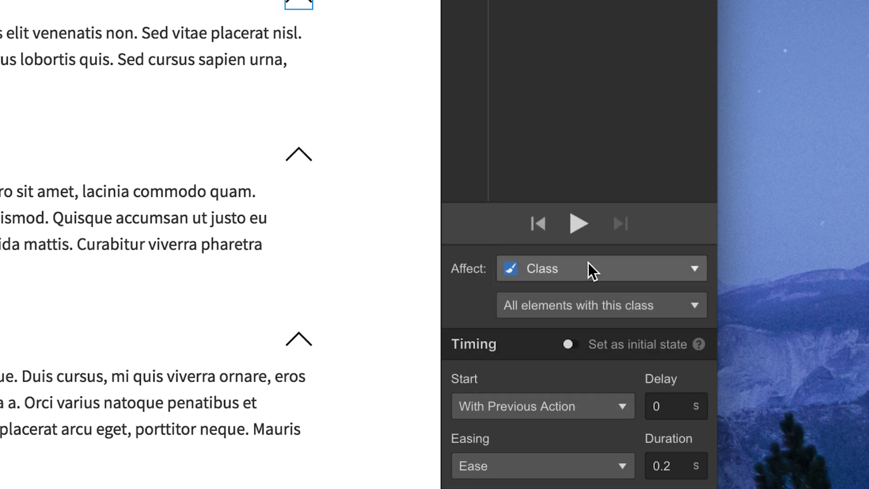
left_click(586, 303)
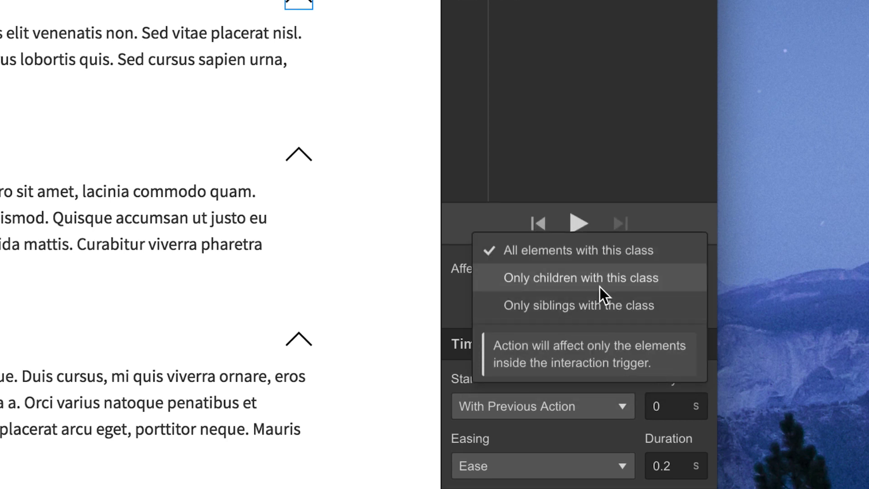
left_click(600, 287)
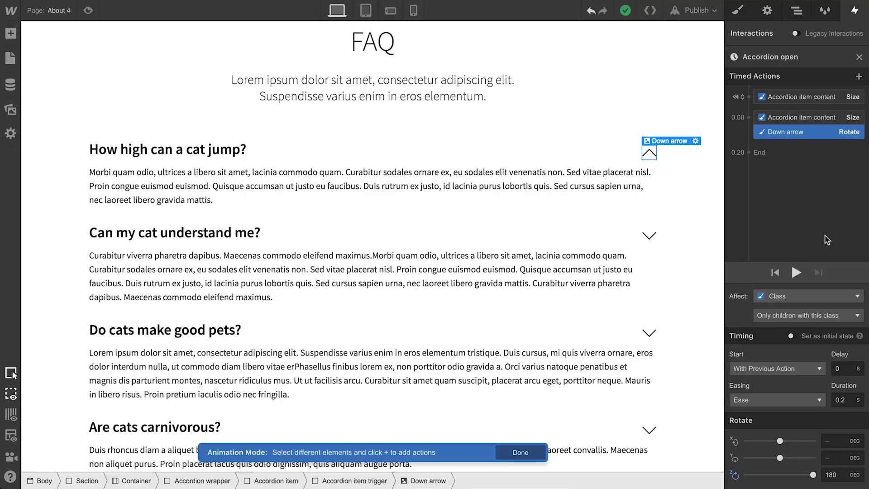
Step: Set Accordion close's arrow rotation to affect the Down arrow class and choose its scope
left_click(858, 56)
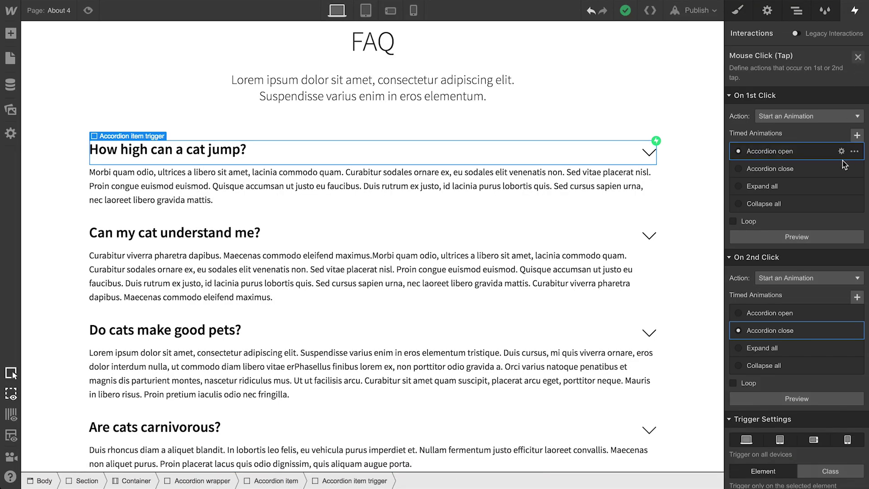
left_click(801, 330)
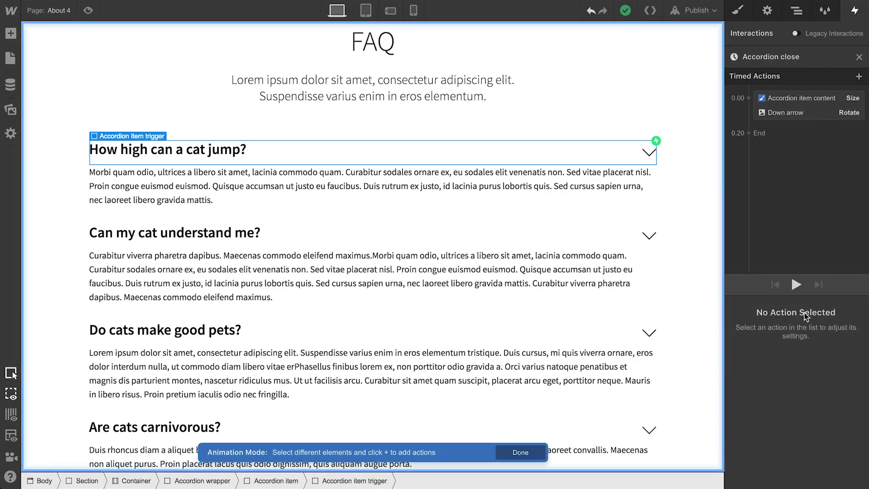
left_click(833, 110)
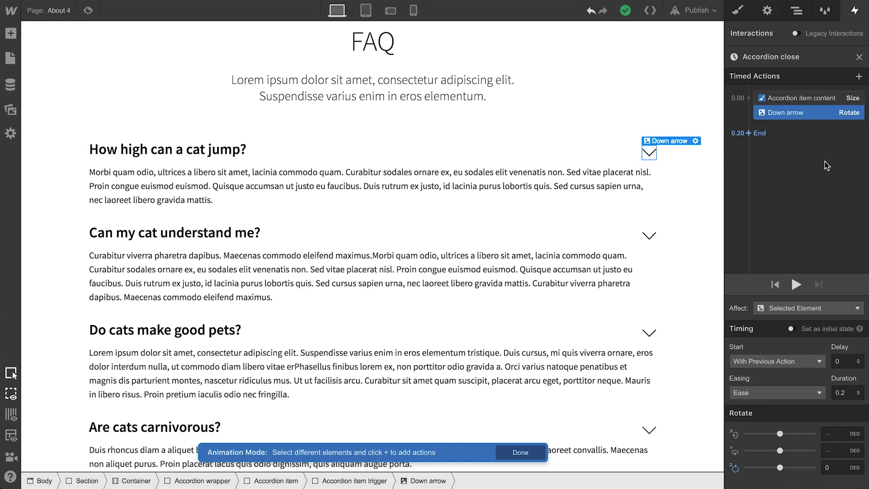
left_click(800, 308)
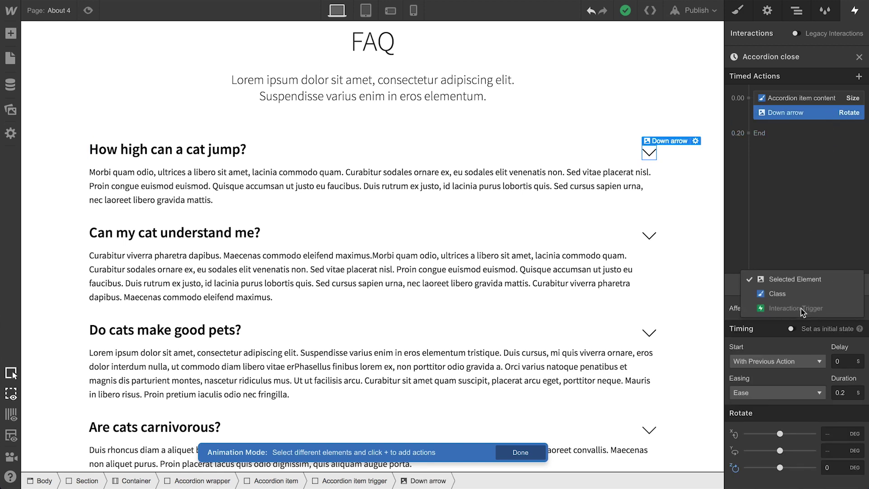
left_click(803, 299)
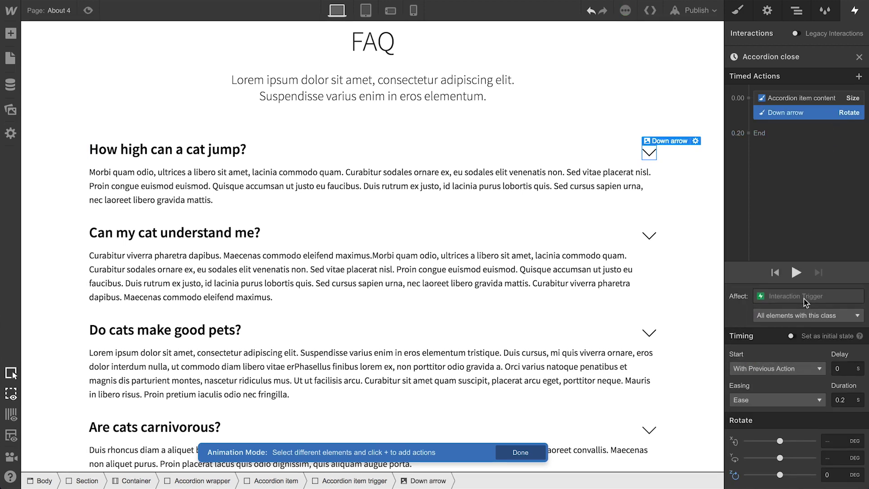
left_click(803, 315)
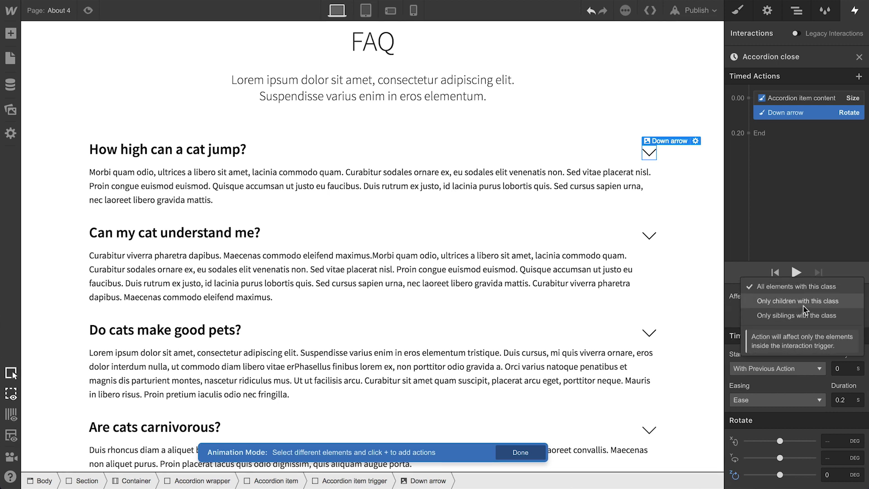
Step: Scope the closing rotation to 'Only children with this class' so each question flips its own arrow
left_click(798, 301)
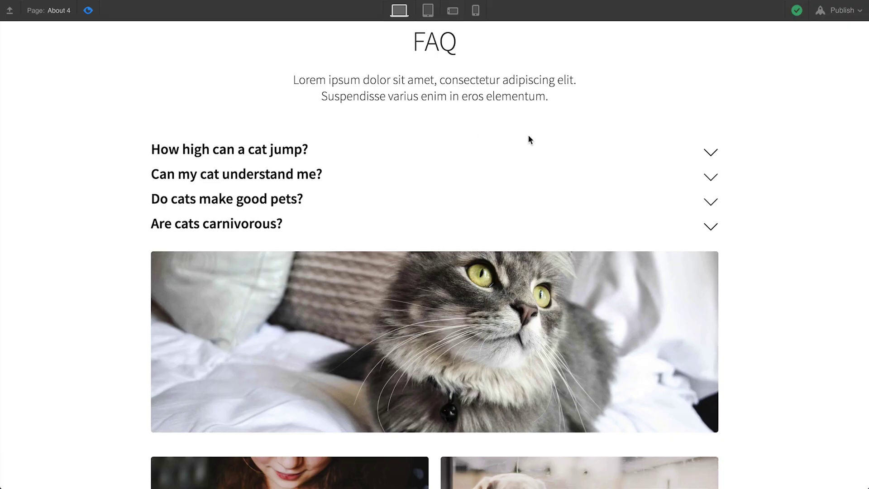
left_click(712, 156)
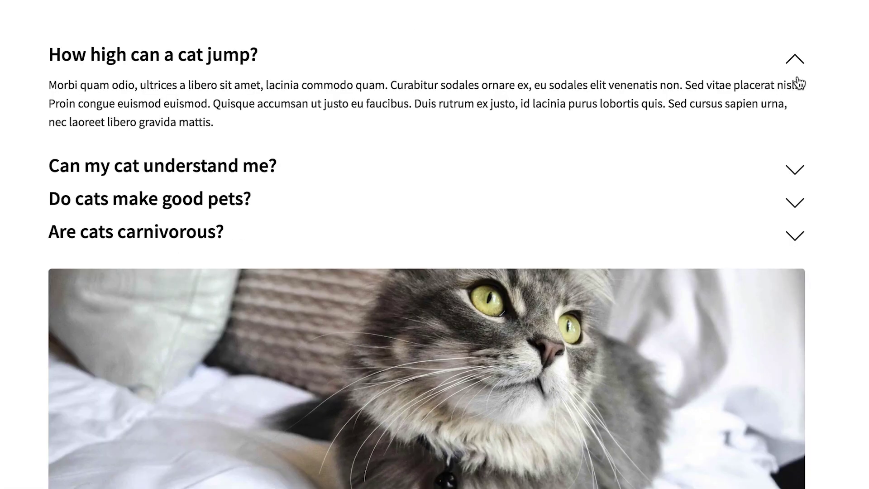
left_click(801, 175)
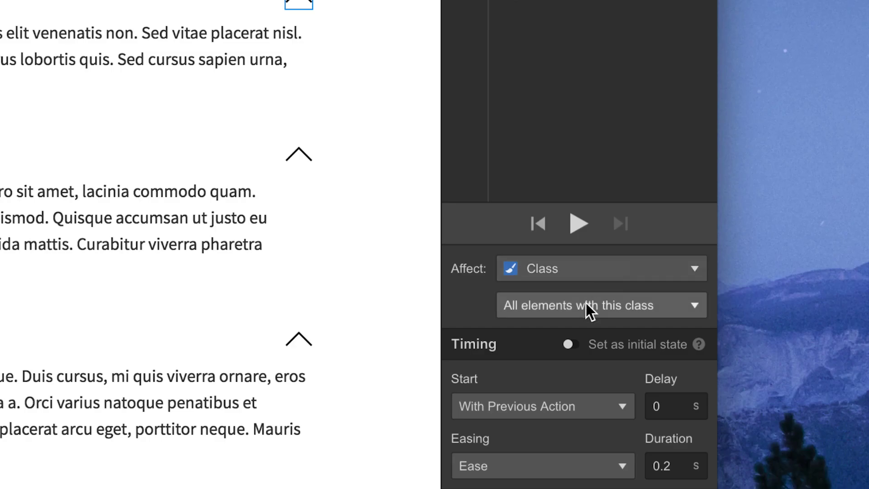
left_click(586, 305)
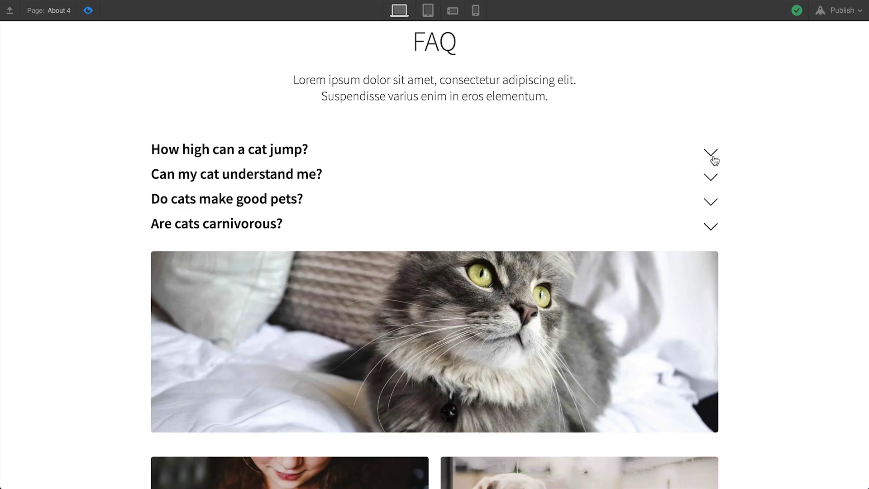
Step: Preview-test each FAQ question, including toggling 'Do cats make good pets?' open and closed, to confirm arrows flip up
left_click(712, 156)
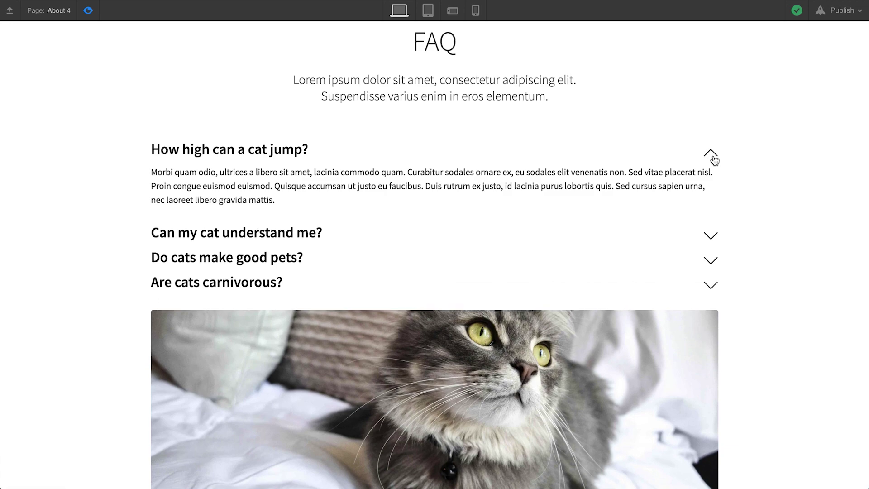
left_click(713, 235)
left_click(801, 293)
left_click(801, 294)
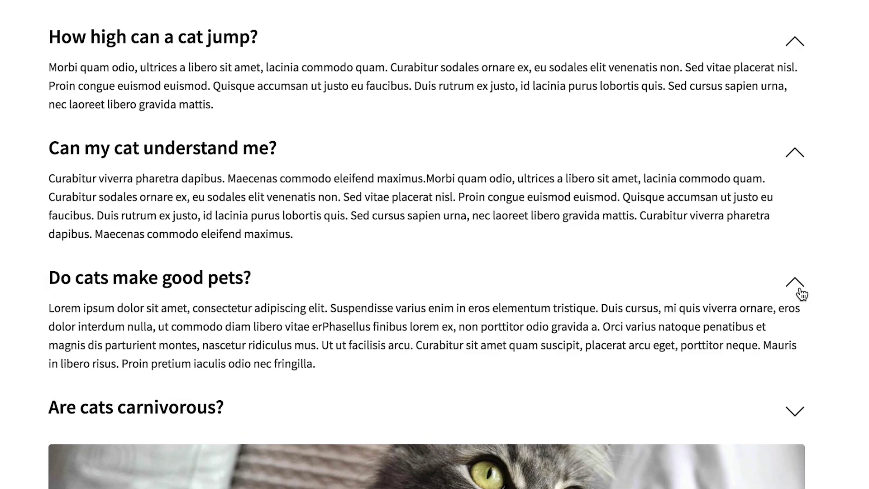
left_click(801, 293)
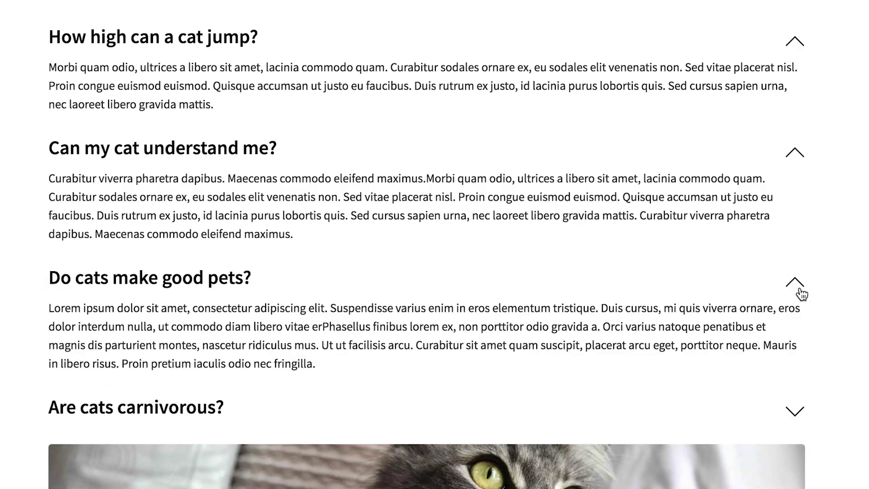